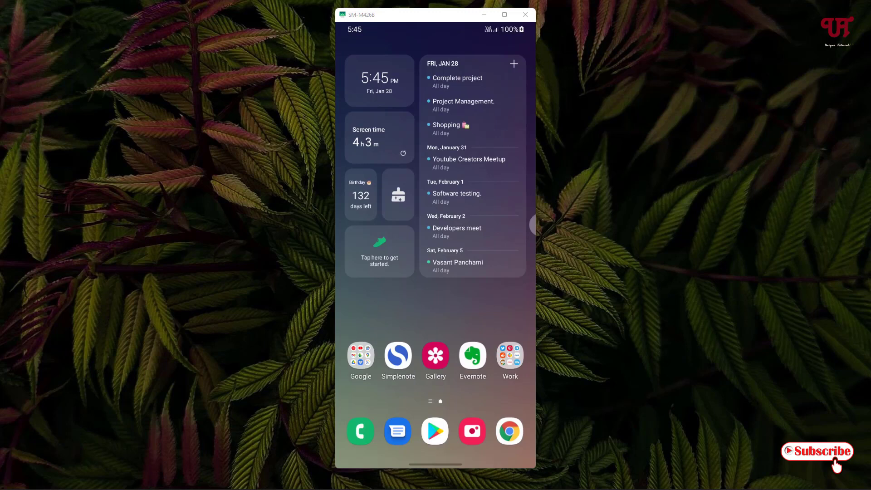
Open the phone's Settings and review the available Screen timeout options in the Display settings.
{"action": "left_click_drag", "start_coordinate": [481, 30], "coordinate": [481, 181]}
{"action": "left_click", "coordinate": [514, 61]}
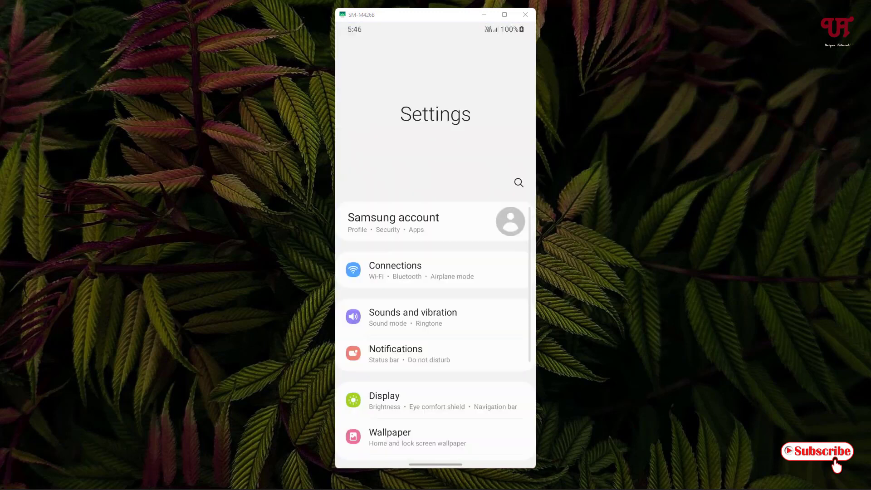
{"action": "left_click_drag", "start_coordinate": [472, 364], "coordinate": [472, 230]}
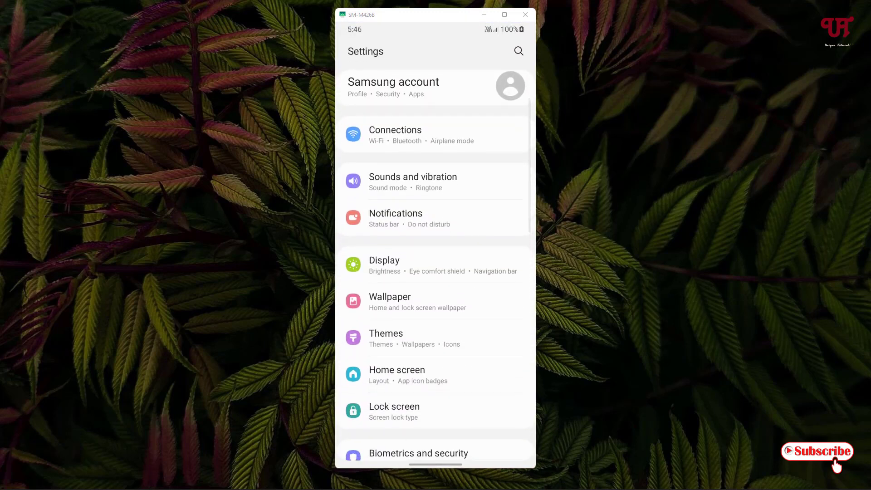
{"action": "left_click", "coordinate": [400, 266]}
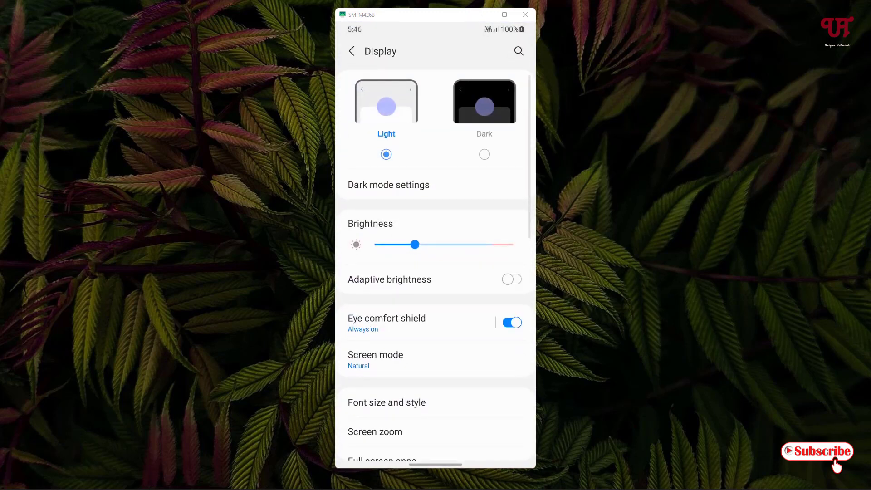
{"action": "left_click_drag", "start_coordinate": [473, 395], "coordinate": [456, 245]}
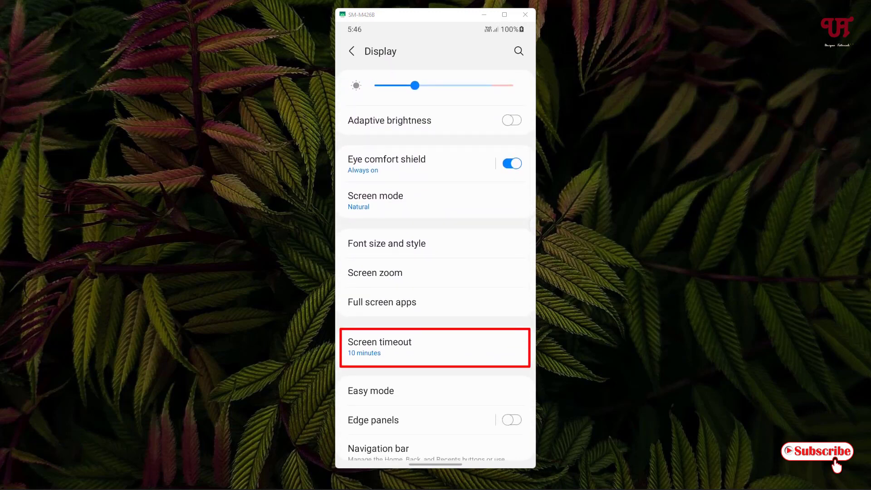
{"action": "left_click", "coordinate": [450, 349]}
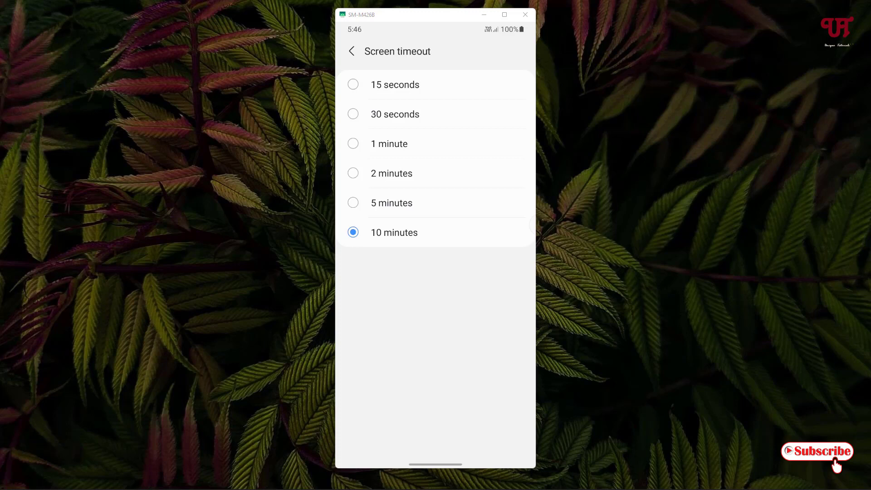
{"action": "left_click_drag", "start_coordinate": [533, 338], "coordinate": [495, 339]}
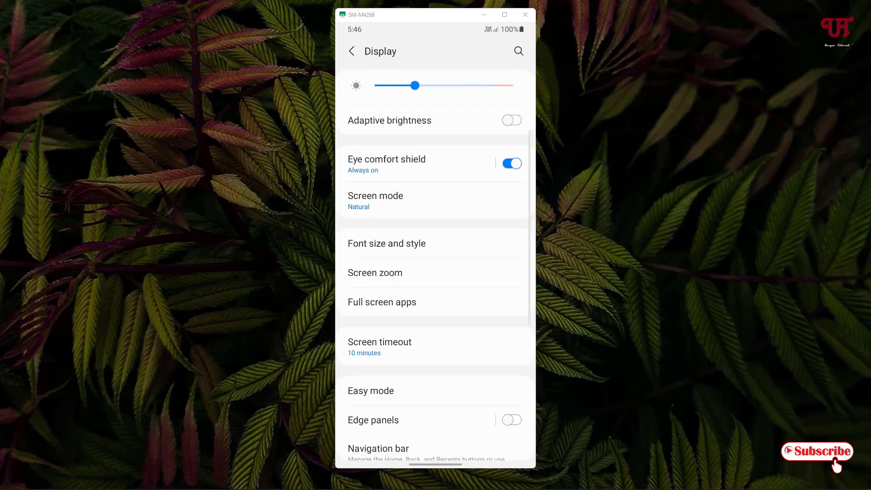
{"action": "scroll", "coordinate": [436, 265], "scroll_direction": "down", "scroll_amount": 2}
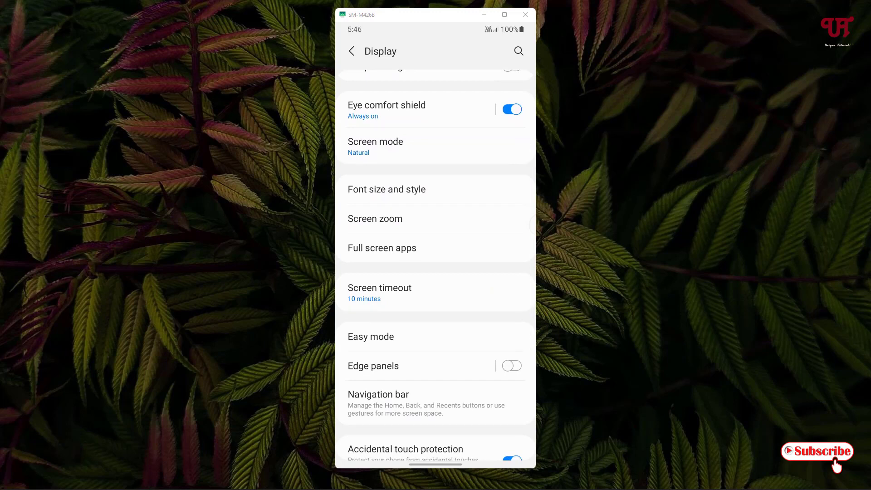
{"action": "left_click_drag", "start_coordinate": [534, 307], "coordinate": [499, 306]}
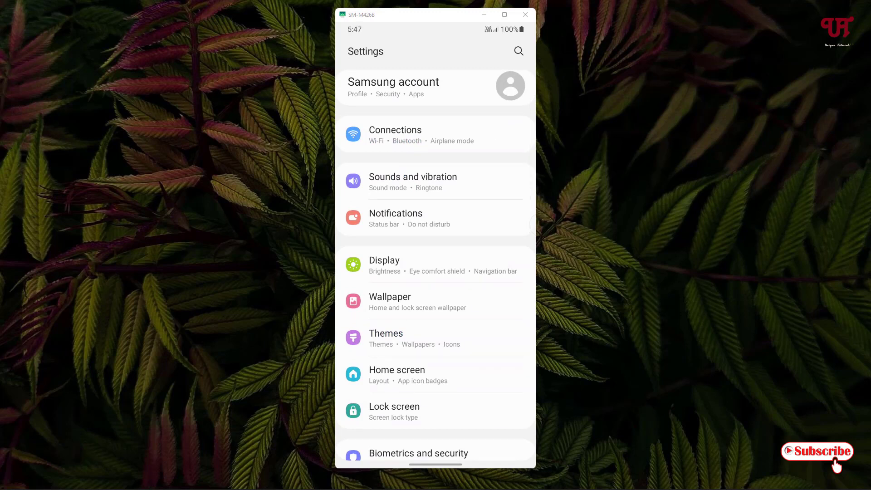
Look through the Lock screen settings and return to the home screen.
{"action": "left_click_drag", "start_coordinate": [468, 406], "coordinate": [461, 349]}
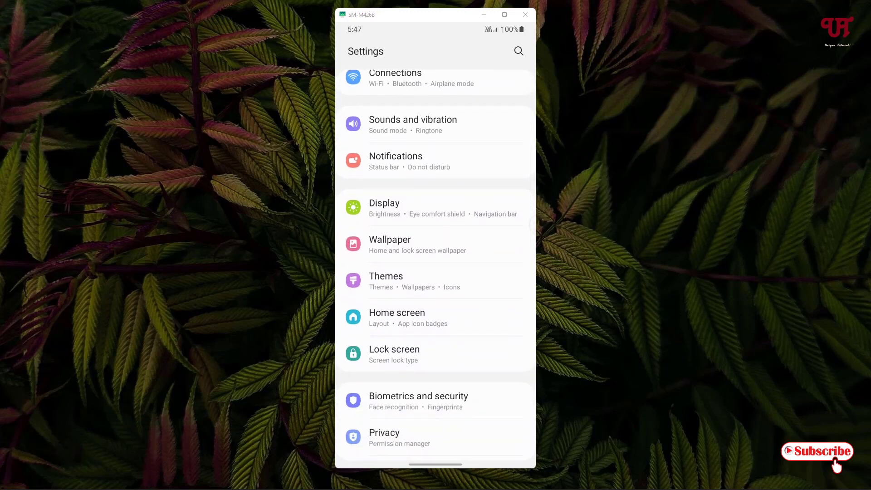
{"action": "left_click", "coordinate": [395, 354]}
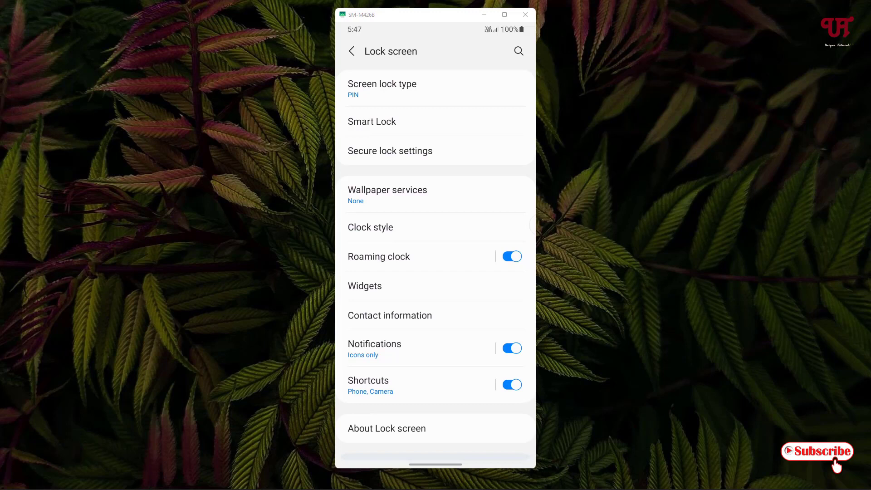
{"action": "key", "text": "alt+b"}
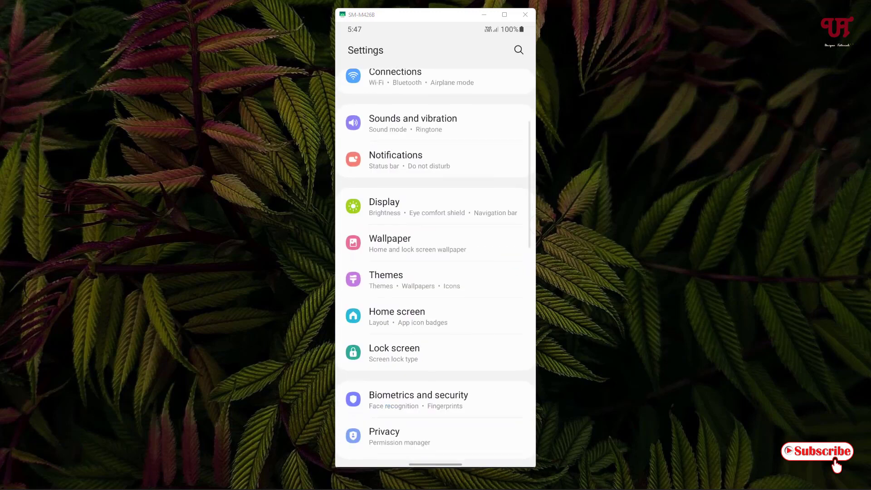
{"action": "key", "text": "alt+h"}
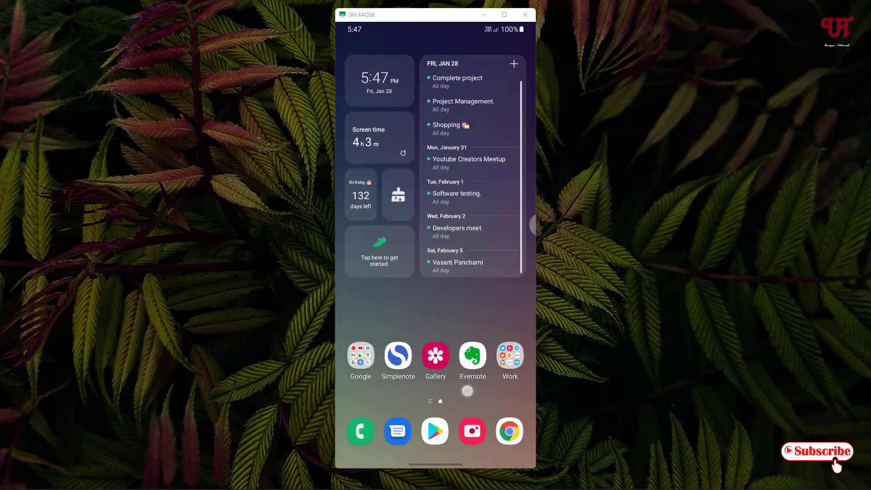
Launch the KeepOn app and allow it to change system settings from its introduction.
{"action": "left_click_drag", "start_coordinate": [467, 391], "coordinate": [467, 255]}
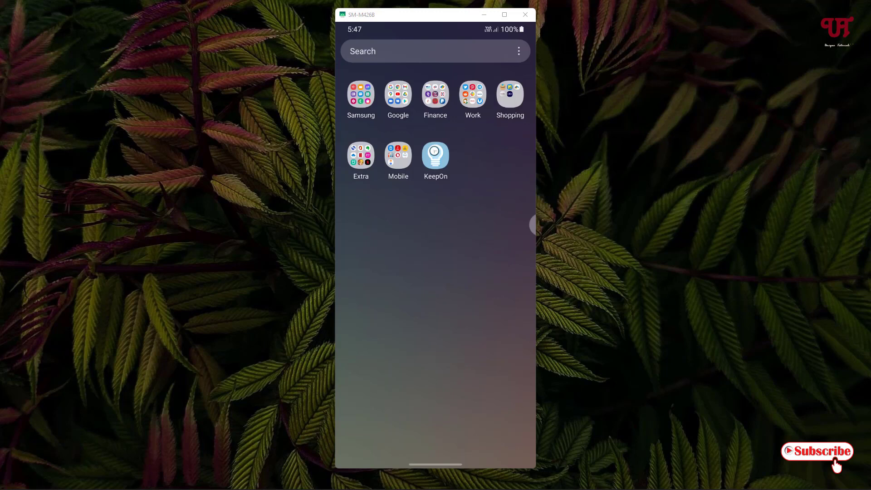
{"action": "left_click", "coordinate": [436, 163]}
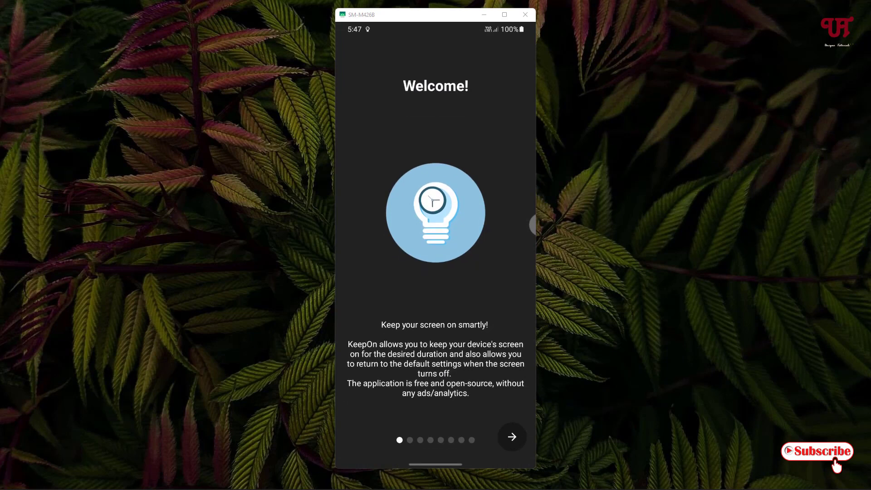
{"action": "left_click", "coordinate": [512, 437]}
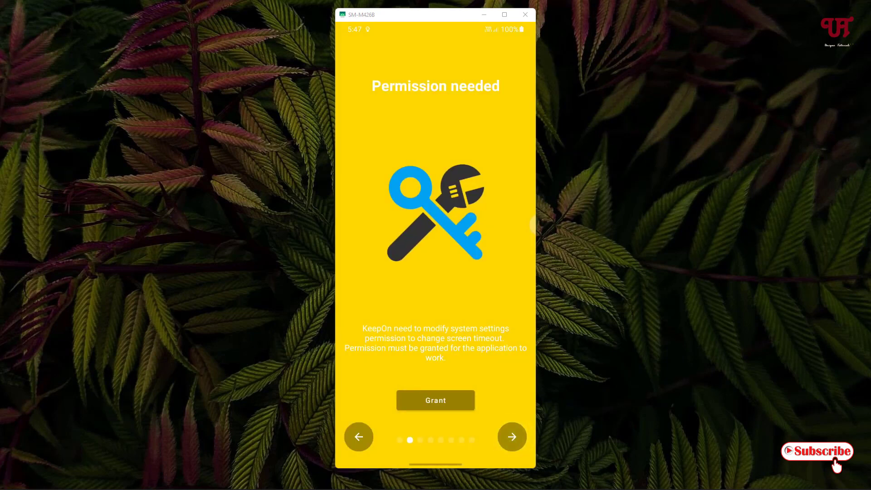
{"action": "left_click", "coordinate": [445, 402]}
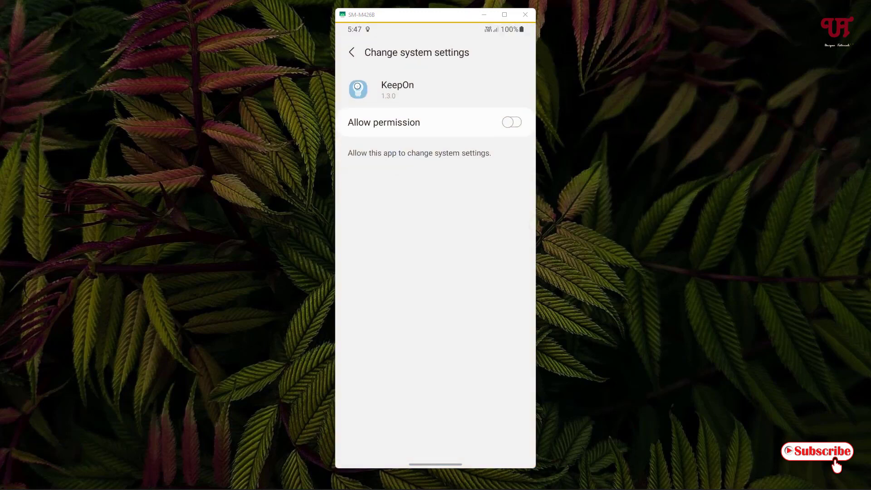
{"action": "left_click", "coordinate": [512, 121]}
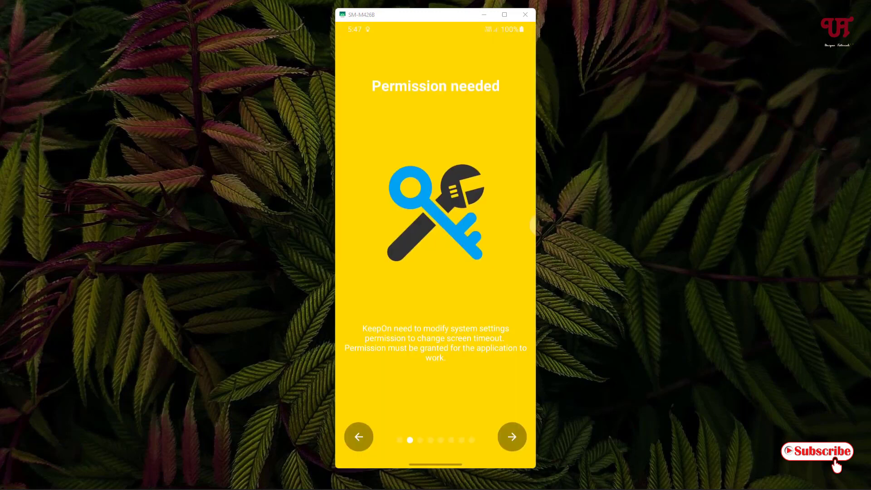
Disable notifications for the KeepOn Services category as the introduction suggests.
{"action": "left_click", "coordinate": [512, 437]}
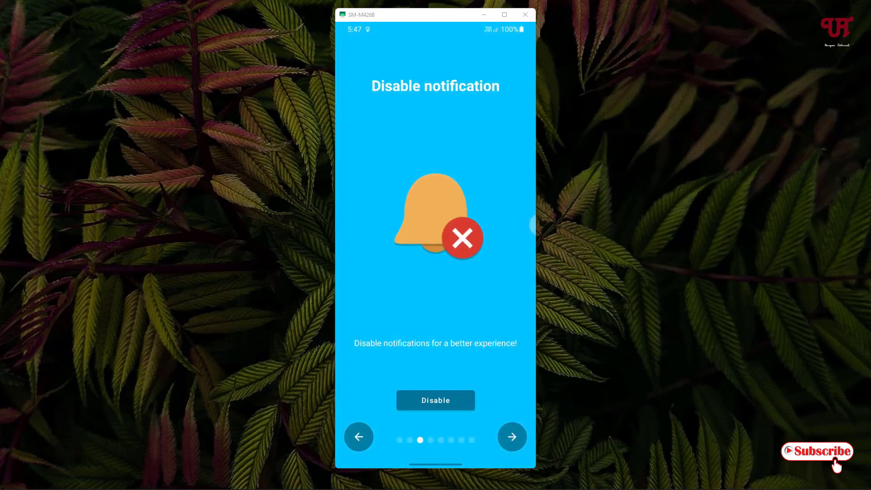
{"action": "left_click", "coordinate": [437, 400]}
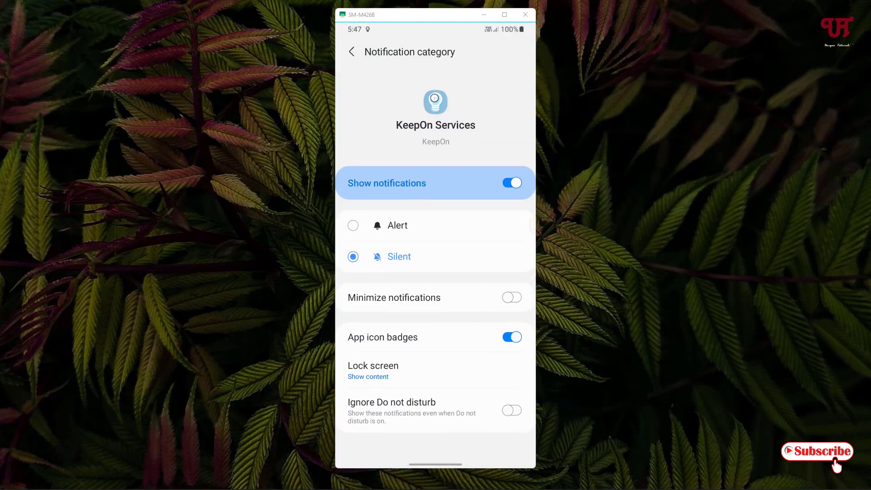
{"action": "left_click", "coordinate": [512, 182]}
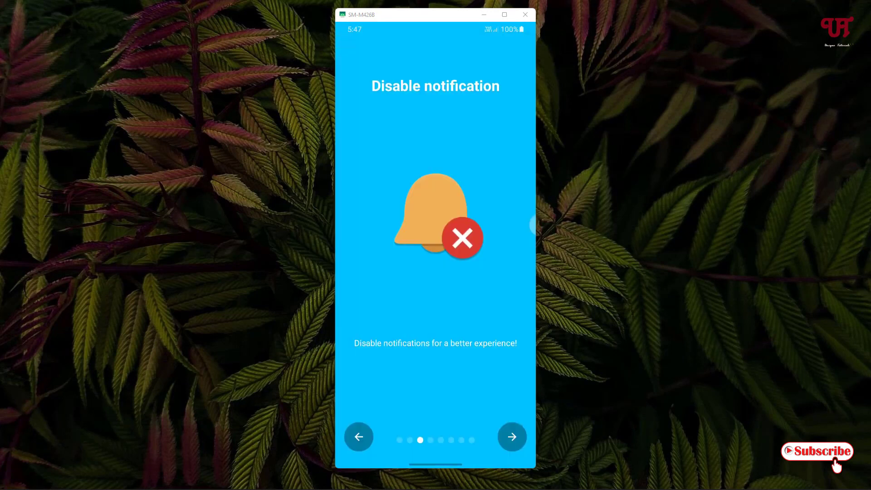
Go through the remaining introduction pages and finish KeepOn's initial setup.
{"action": "left_click", "coordinate": [512, 437]}
{"action": "left_click", "coordinate": [512, 436]}
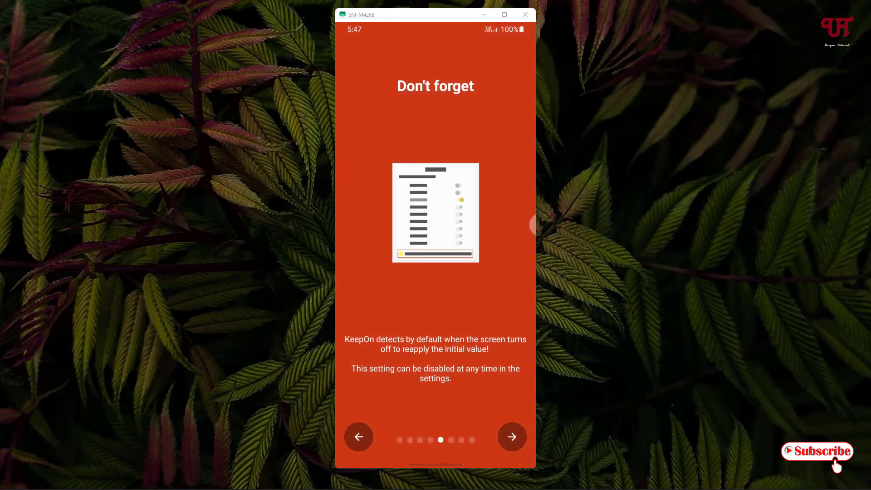
{"action": "left_click", "coordinate": [512, 437]}
{"action": "left_click", "coordinate": [512, 436]}
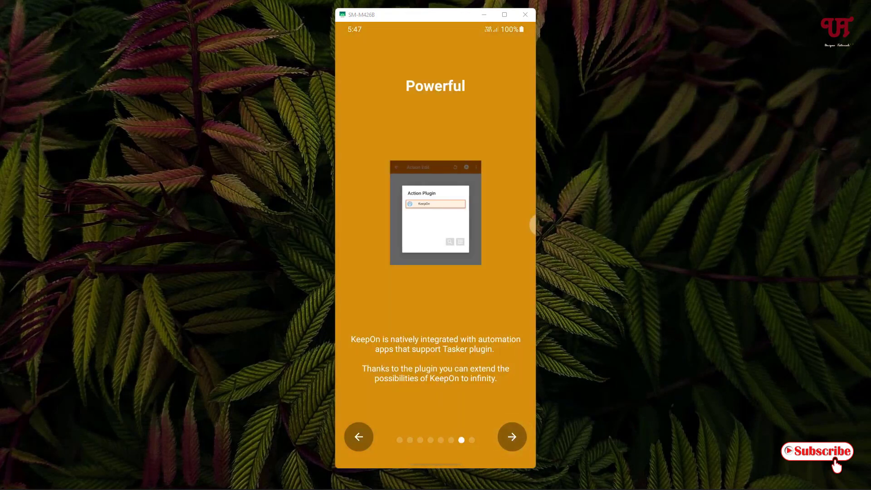
{"action": "left_click", "coordinate": [512, 437]}
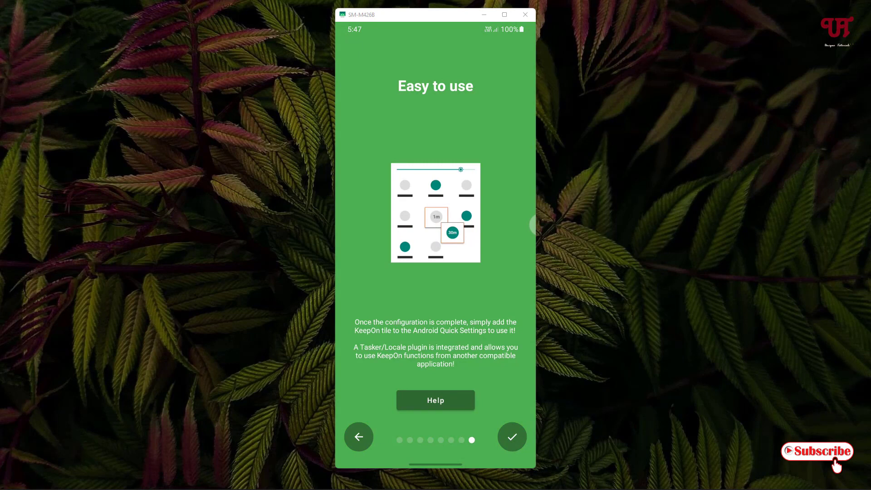
{"action": "left_click", "coordinate": [512, 437]}
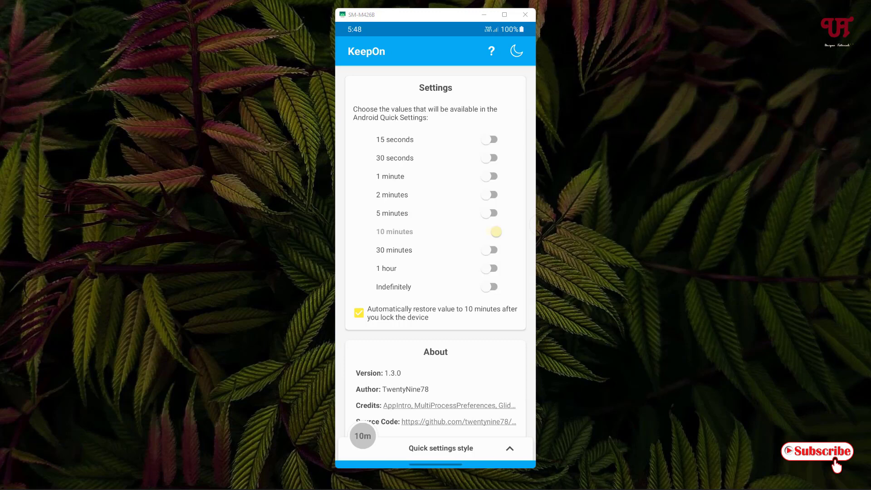
Turn off automatic restoring of the timeout after locking, enable the Indefinitely value, and return to the home screen.
{"action": "left_click", "coordinate": [359, 312]}
{"action": "left_click", "coordinate": [489, 287]}
{"action": "key", "text": "alt+h"}
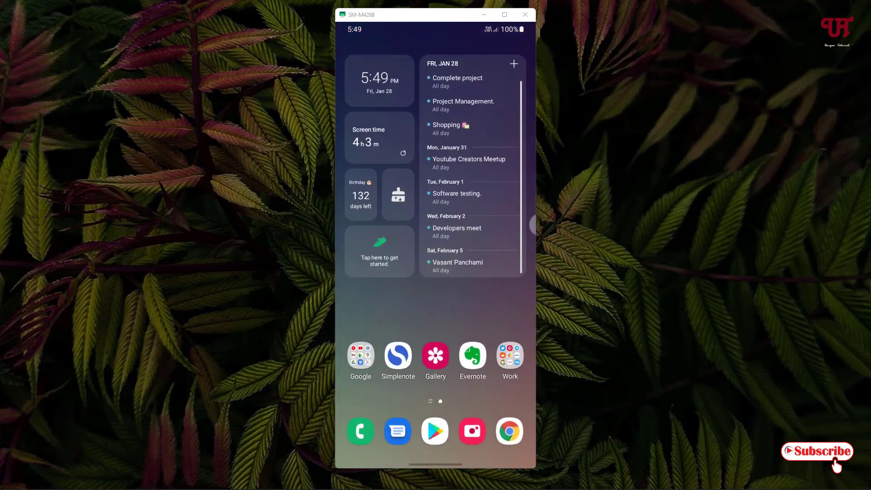
Check the Screen timeout options again in the phone's Display settings, then go back to the home screen.
{"action": "left_click_drag", "start_coordinate": [492, 109], "coordinate": [492, 236]}
{"action": "left_click", "coordinate": [516, 61]}
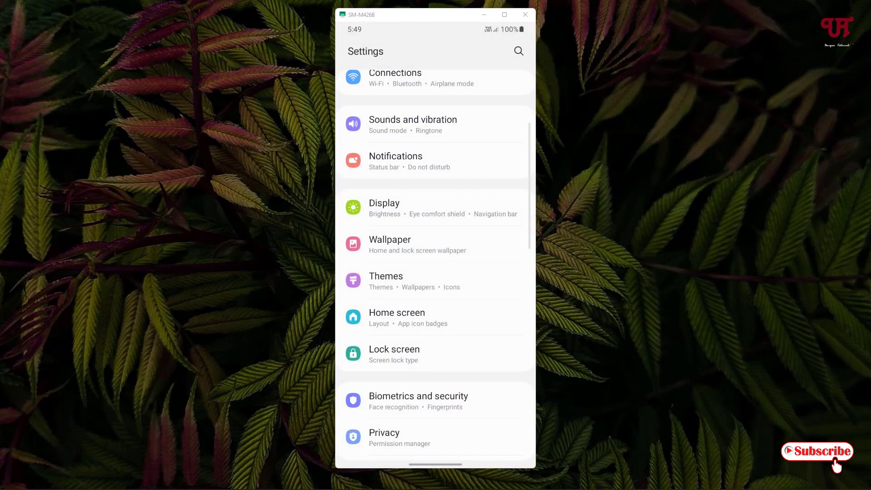
{"action": "left_click_drag", "start_coordinate": [461, 248], "coordinate": [461, 336]}
{"action": "left_click", "coordinate": [436, 264]}
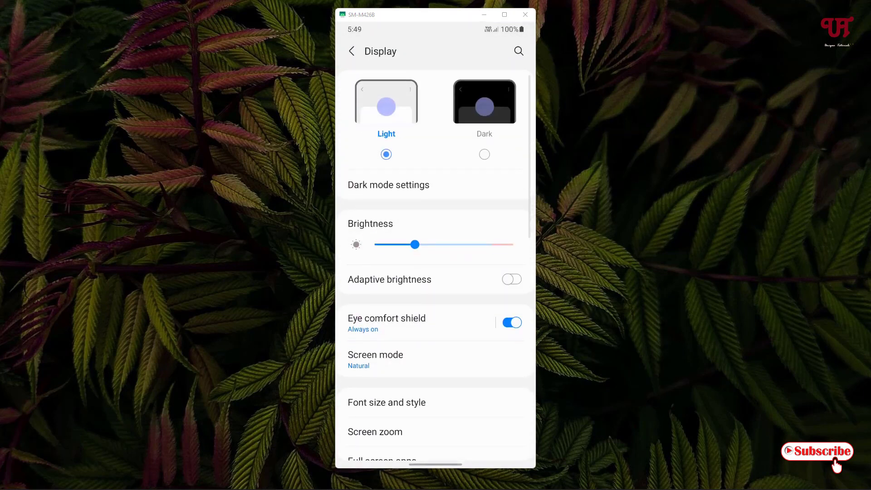
{"action": "scroll", "coordinate": [445, 296], "scroll_direction": "down", "scroll_amount": 3}
{"action": "left_click", "coordinate": [414, 396]}
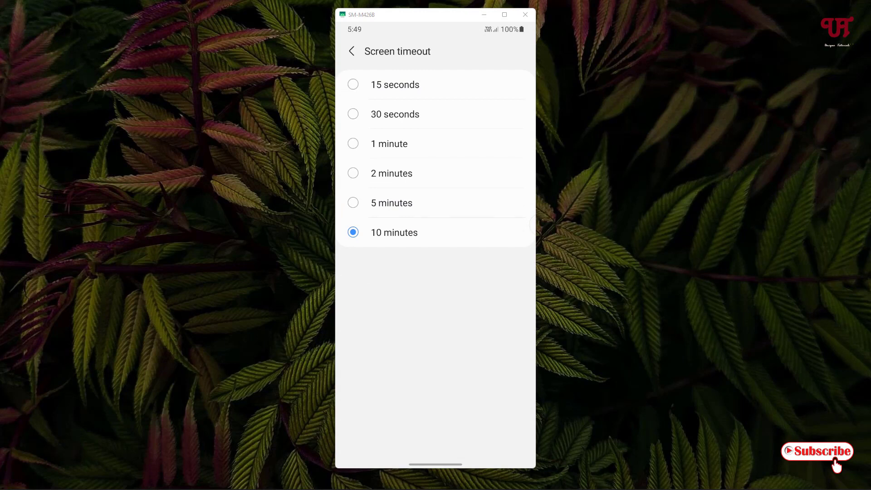
{"action": "left_click_drag", "start_coordinate": [531, 379], "coordinate": [495, 378]}
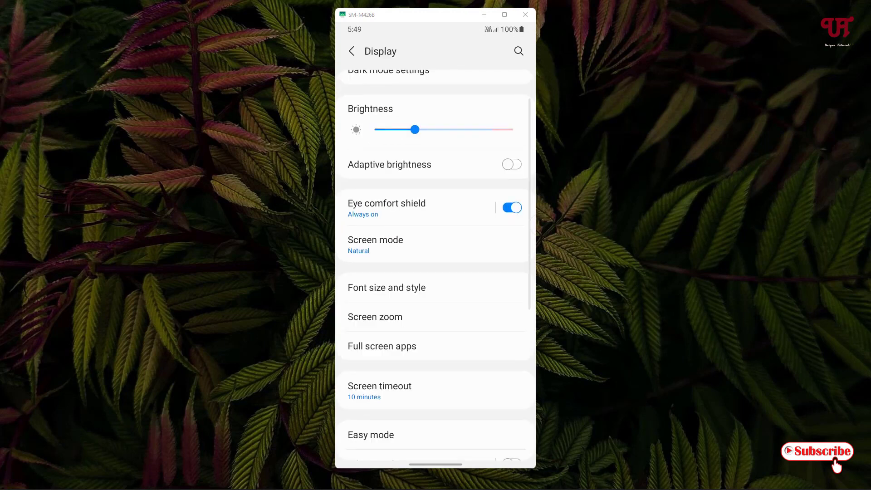
{"action": "left_click_drag", "start_coordinate": [435, 463], "coordinate": [437, 255]}
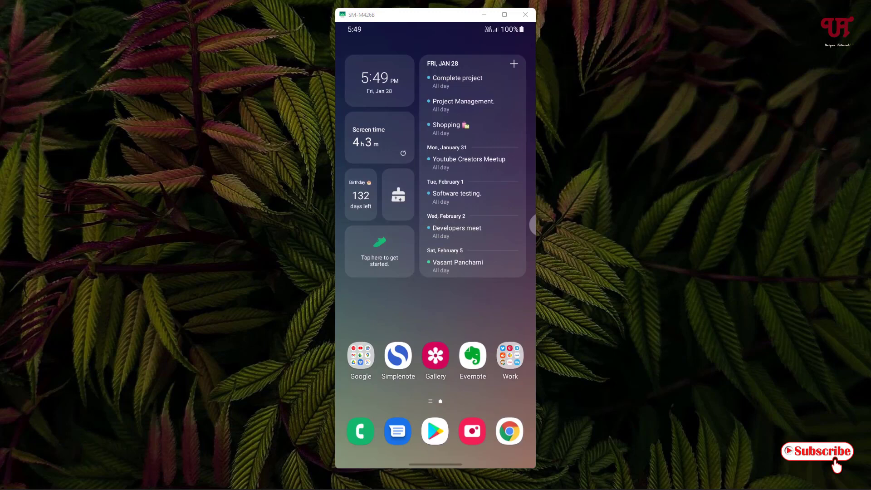
Reopen KeepOn, view its Quick settings style options, and return to the home screen.
{"action": "left_click_drag", "start_coordinate": [467, 399], "coordinate": [466, 327]}
{"action": "left_click", "coordinate": [432, 169]}
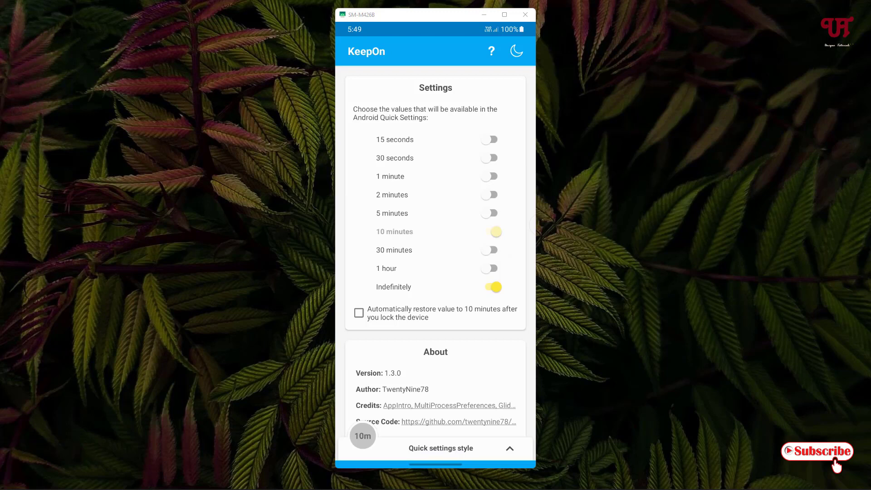
{"action": "left_click", "coordinate": [449, 448]}
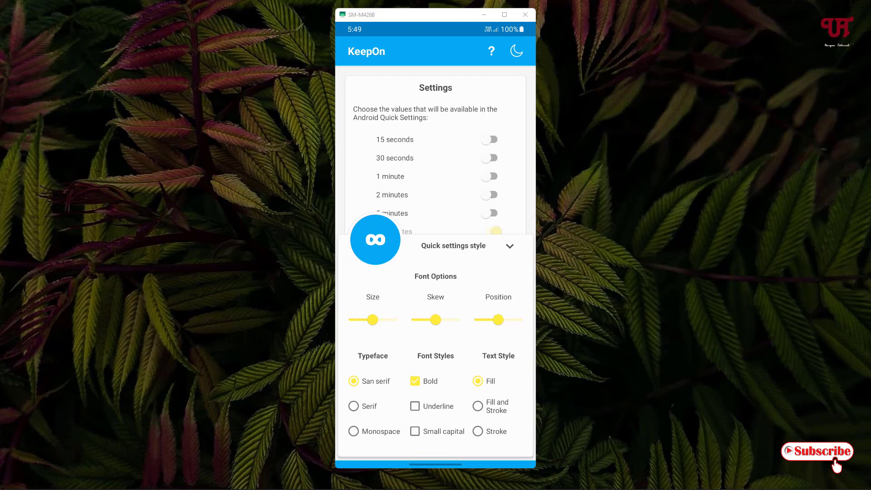
{"action": "left_click_drag", "start_coordinate": [448, 464], "coordinate": [471, 352]}
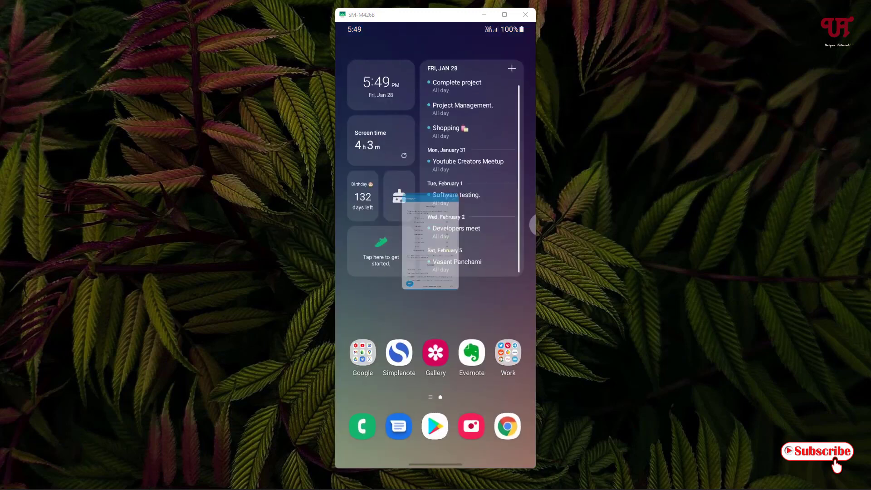
Add the Keep screen on button to the quick settings panel in place of Screen recorder, save the layout and close the panel.
{"action": "key", "text": "alt+n"}
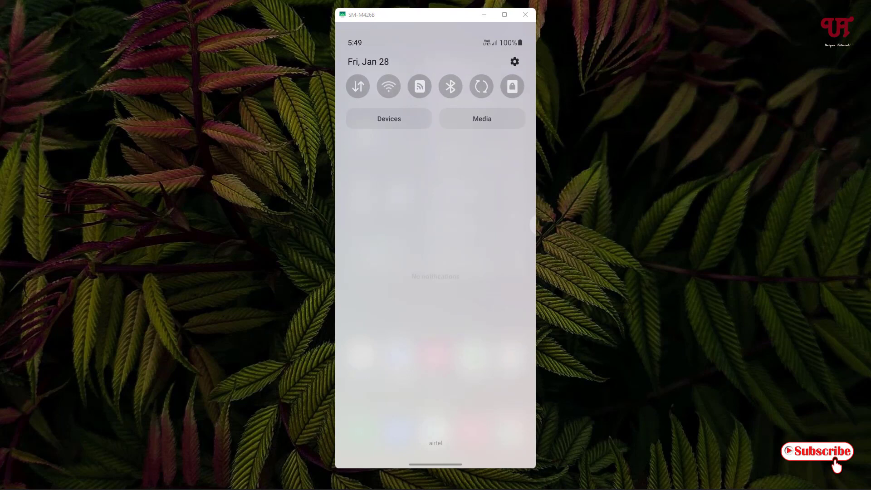
{"action": "left_click_drag", "start_coordinate": [470, 224], "coordinate": [470, 327]}
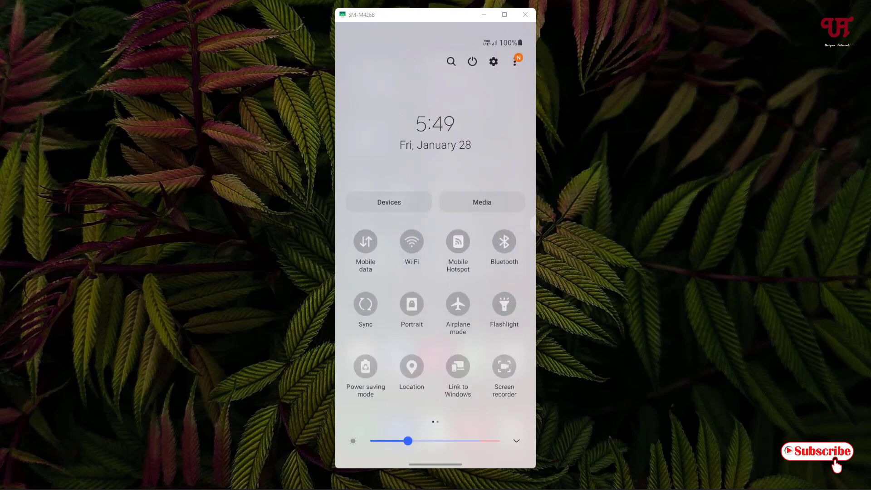
{"action": "left_click", "coordinate": [515, 61]}
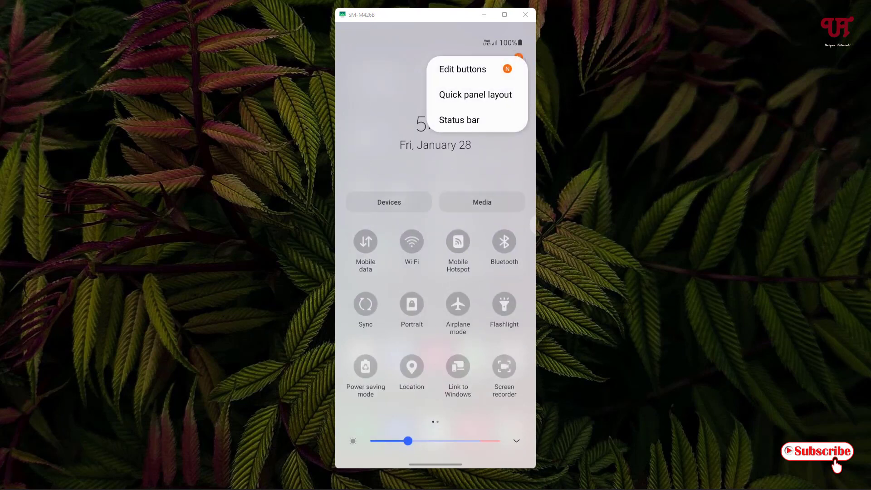
{"action": "left_click", "coordinate": [463, 69]}
{"action": "left_click_drag", "start_coordinate": [479, 129], "coordinate": [386, 129]}
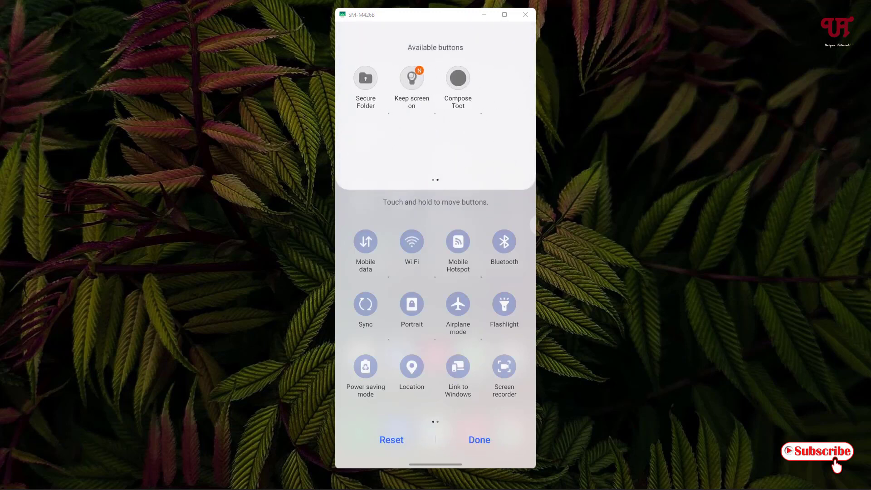
{"action": "left_click_drag", "start_coordinate": [412, 78], "coordinate": [510, 381]}
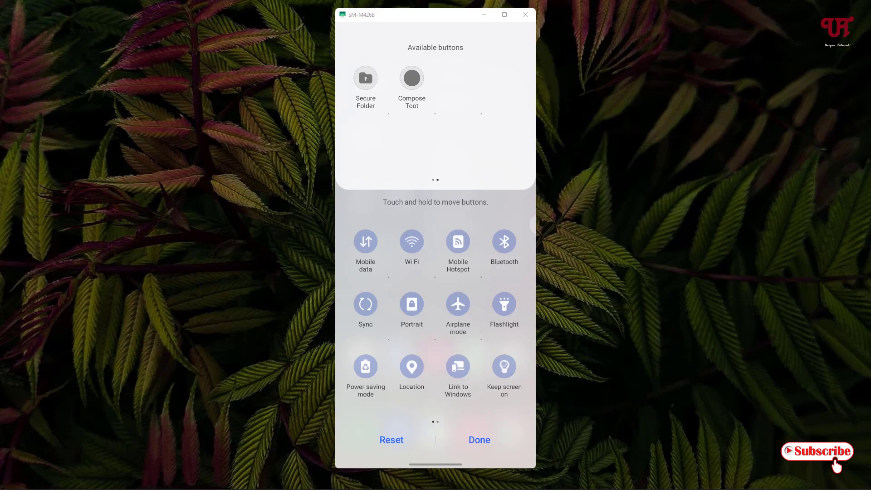
{"action": "left_click", "coordinate": [480, 440]}
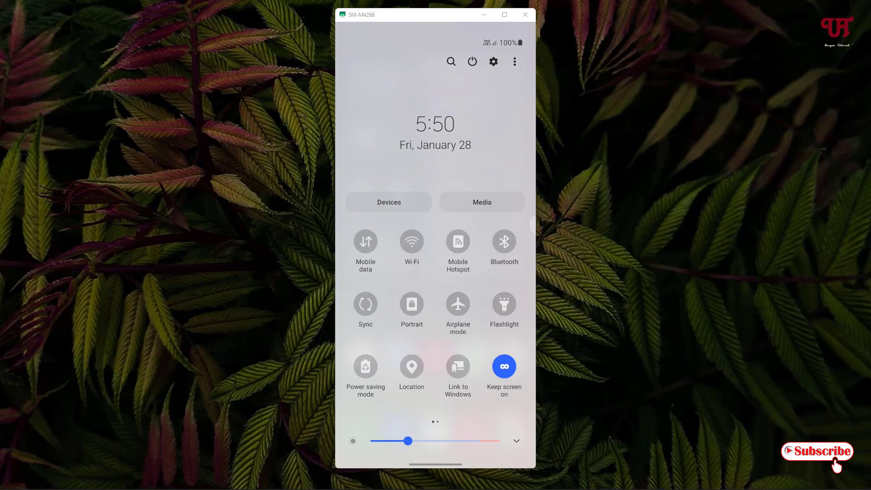
{"action": "left_click_drag", "start_coordinate": [439, 427], "coordinate": [440, 318]}
{"action": "left_click_drag", "start_coordinate": [440, 395], "coordinate": [440, 273]}
Bring up the recent apps overview and return to the home screen.
{"action": "left_click_drag", "start_coordinate": [438, 462], "coordinate": [441, 374]}
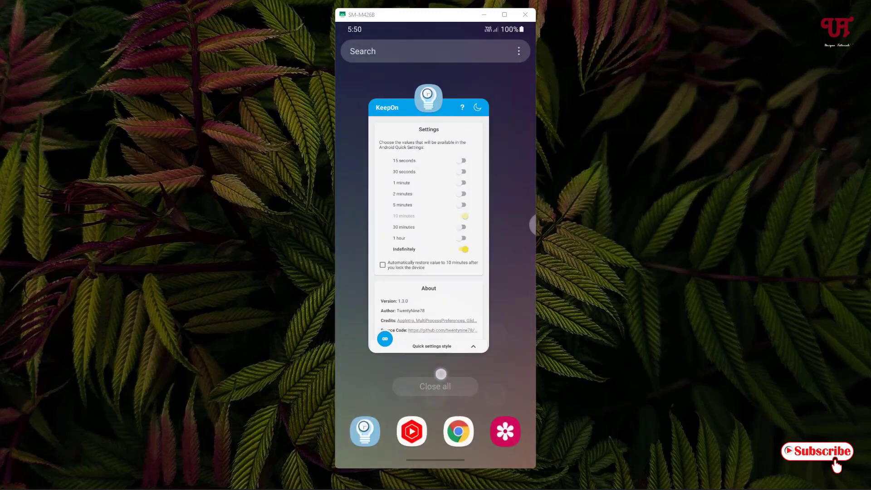
{"action": "left_click_drag", "start_coordinate": [353, 313], "coordinate": [353, 264]}
{"action": "left_click", "coordinate": [511, 253]}
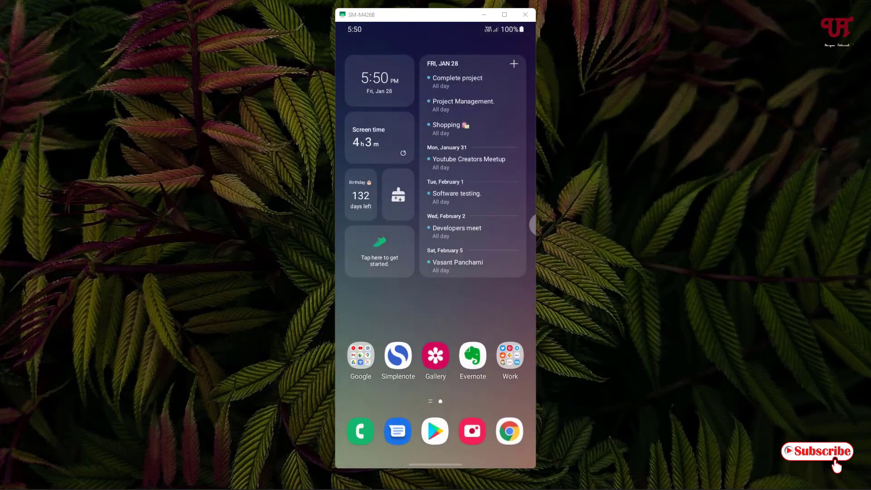
View the Screen timeout options in the phone's Display settings, and go back to the Display page.
{"action": "left_click_drag", "start_coordinate": [505, 44], "coordinate": [503, 227]}
{"action": "left_click", "coordinate": [516, 60]}
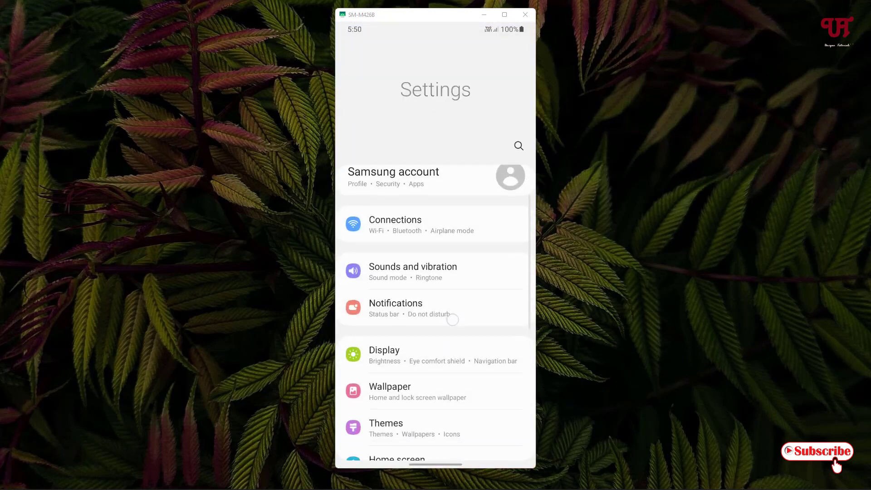
{"action": "left_click_drag", "start_coordinate": [453, 320], "coordinate": [452, 212]}
{"action": "left_click", "coordinate": [446, 251]}
{"action": "left_click_drag", "start_coordinate": [455, 398], "coordinate": [458, 296]}
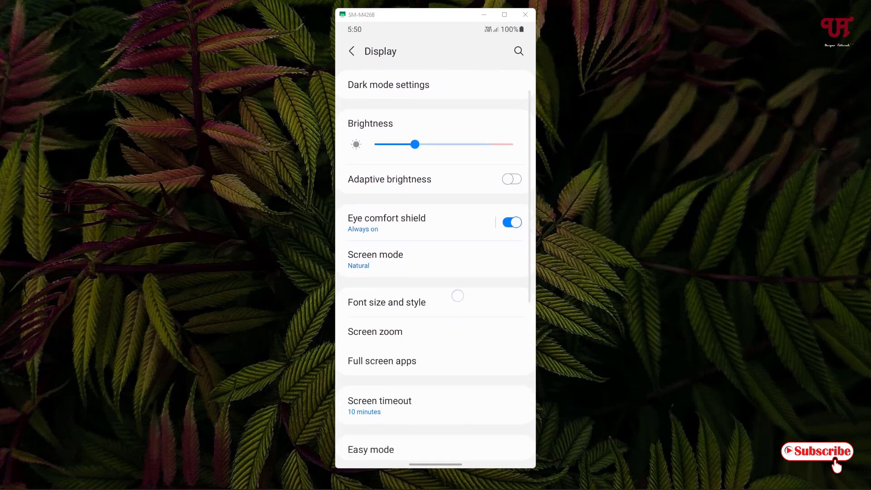
{"action": "left_click_drag", "start_coordinate": [453, 372], "coordinate": [453, 318]}
{"action": "left_click", "coordinate": [418, 344]}
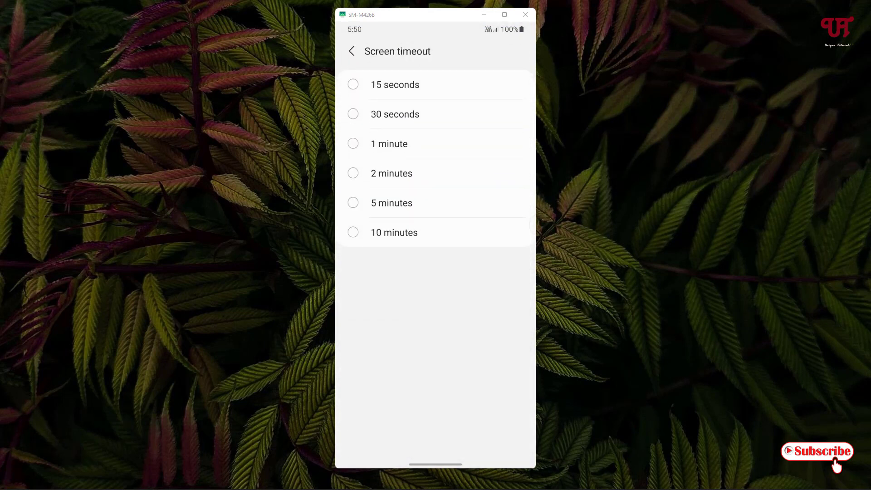
{"action": "left_click_drag", "start_coordinate": [531, 364], "coordinate": [502, 366]}
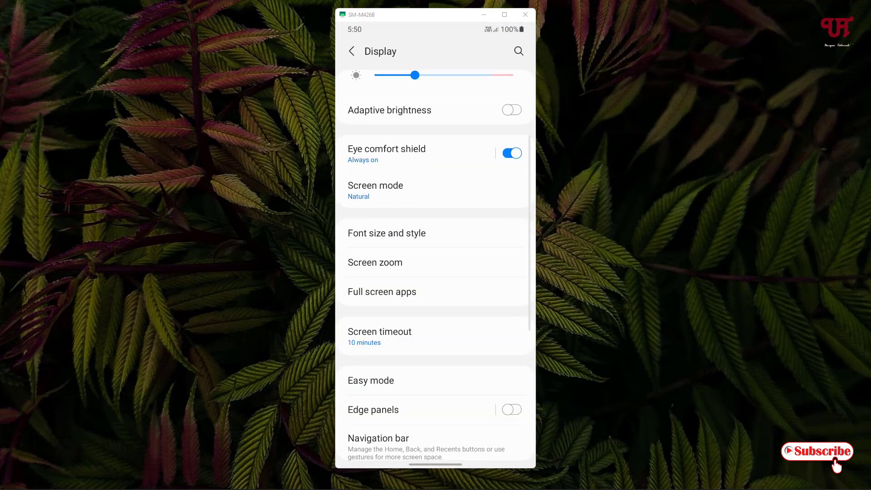
Look at the Screen timeout options once more, and leave the settings for the home screen.
{"action": "left_click", "coordinate": [422, 342]}
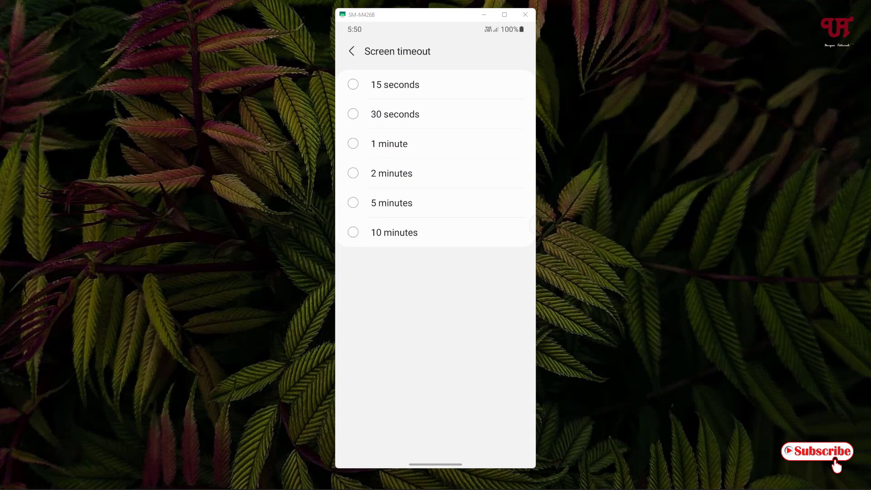
{"action": "left_click_drag", "start_coordinate": [532, 363], "coordinate": [495, 363]}
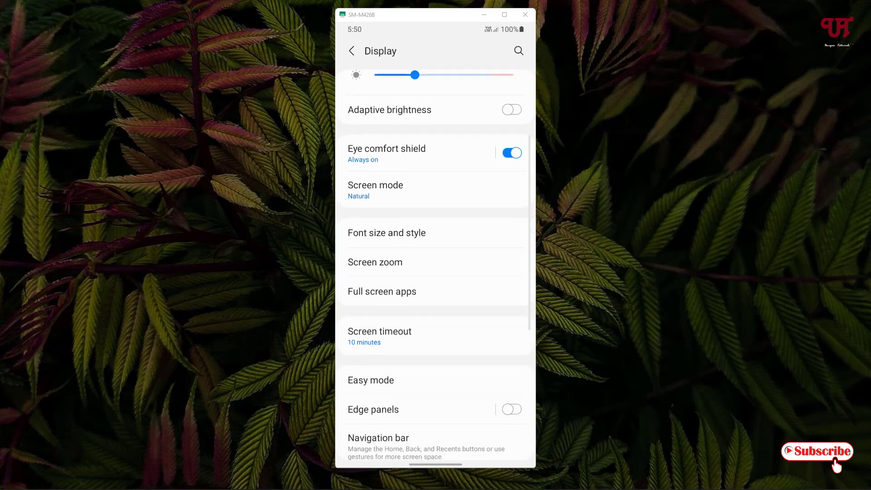
{"action": "left_click_drag", "start_coordinate": [436, 464], "coordinate": [434, 372]}
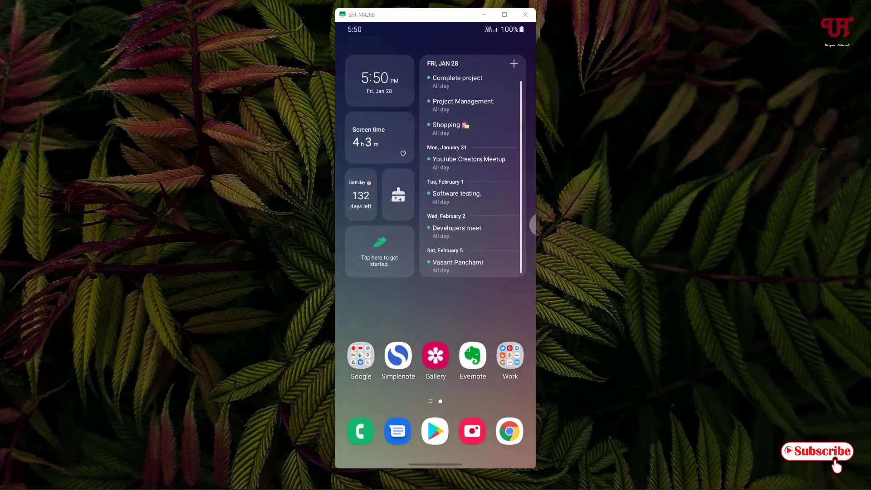
Expand the quick settings panel to view the Keep screen on tile, and close the panel.
{"action": "left_click_drag", "start_coordinate": [475, 116], "coordinate": [475, 272]}
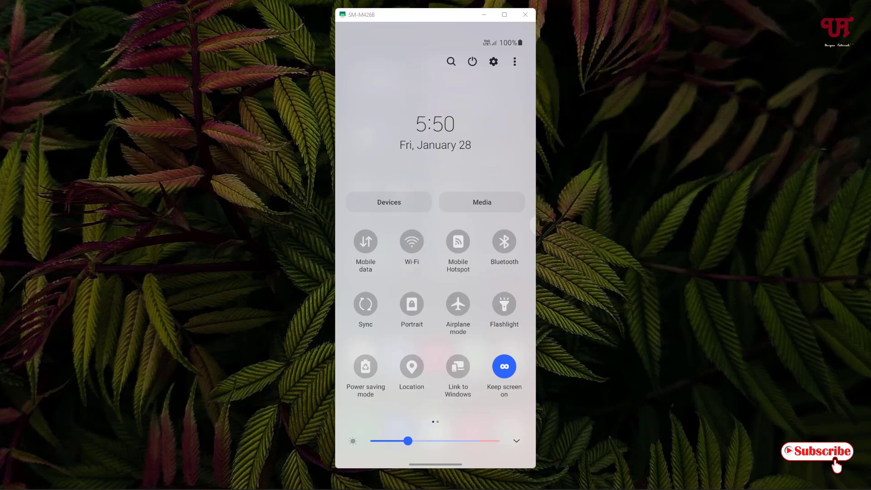
{"action": "left_click_drag", "start_coordinate": [451, 435], "coordinate": [451, 318]}
{"action": "left_click_drag", "start_coordinate": [440, 422], "coordinate": [440, 355]}
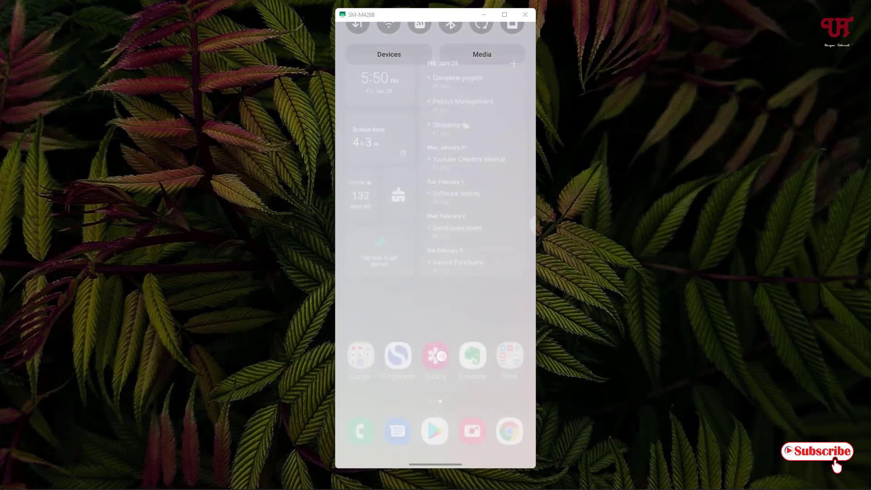